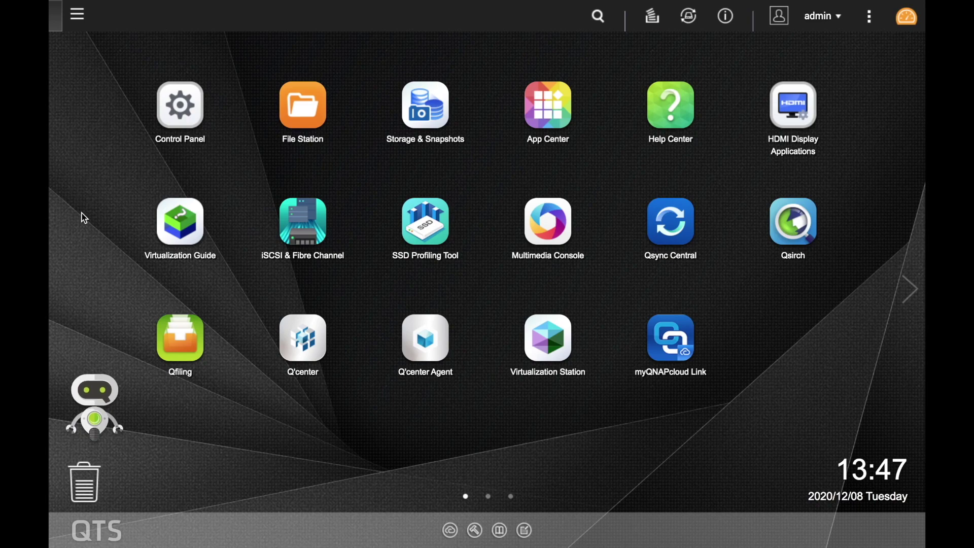
Step: Launch iSCSI & Fibre Channel and start the New Block-Based LUN wizard
{"action": "left_click", "coordinate": [303, 228]}
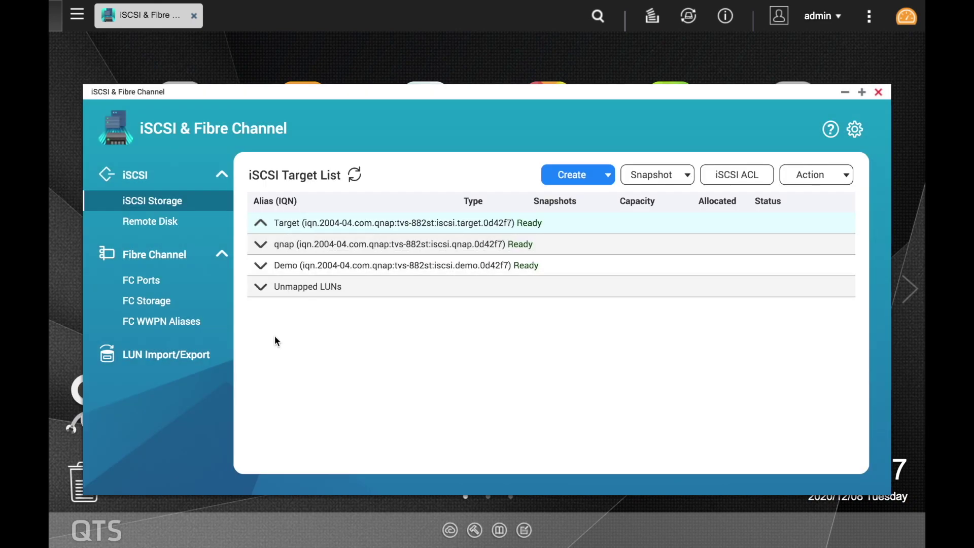
{"action": "left_click", "coordinate": [570, 175]}
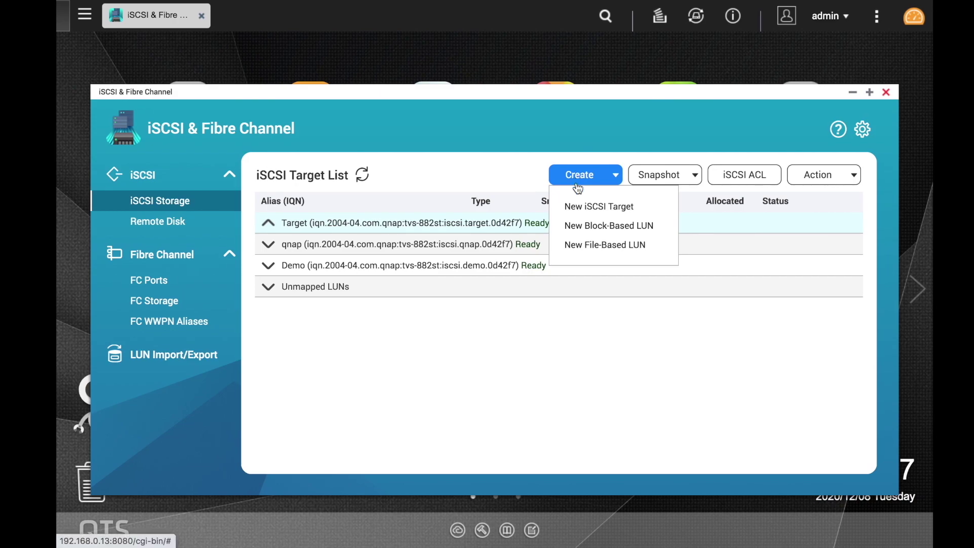
{"action": "left_click", "coordinate": [578, 225]}
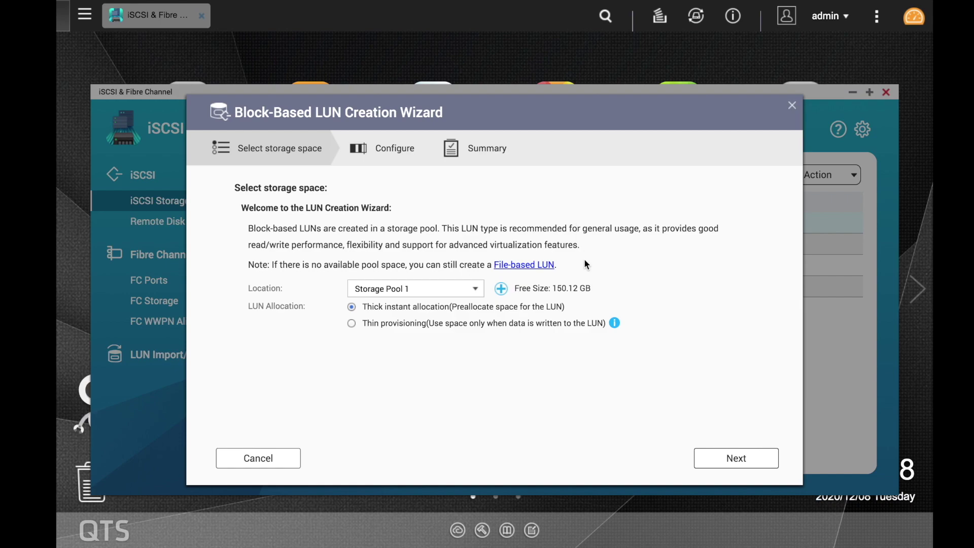
Step: Choose Storage Pool 2 (1.28 TB free) as the LUN location
{"action": "left_click", "coordinate": [471, 291]}
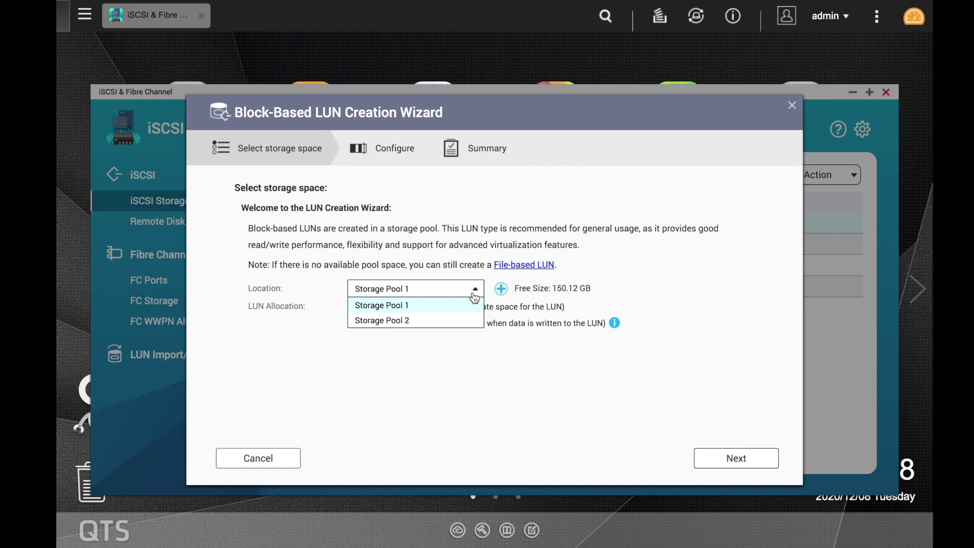
{"action": "left_click", "coordinate": [450, 320]}
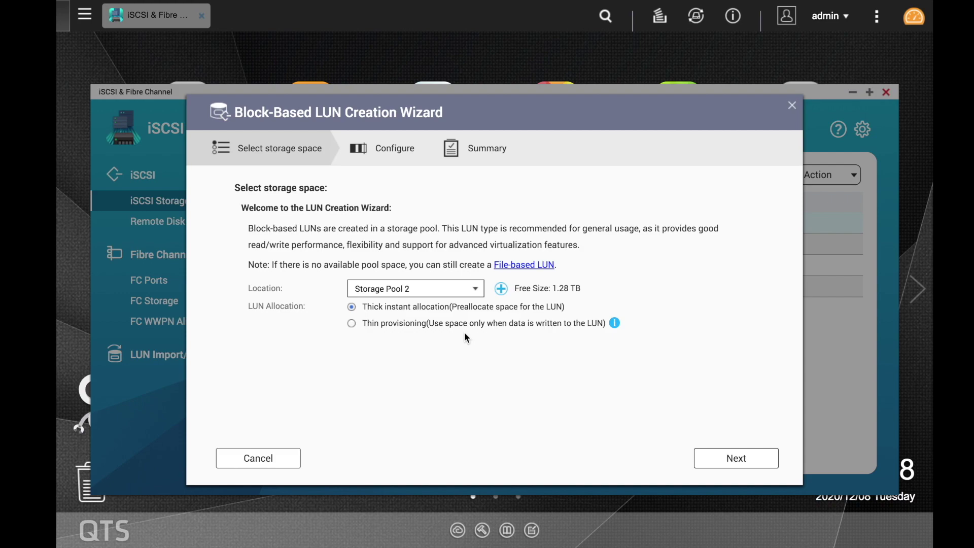
Step: Replace the 262 capacity with 100 GB for LUN_3 and advance to the Summary
{"action": "left_click", "coordinate": [711, 466]}
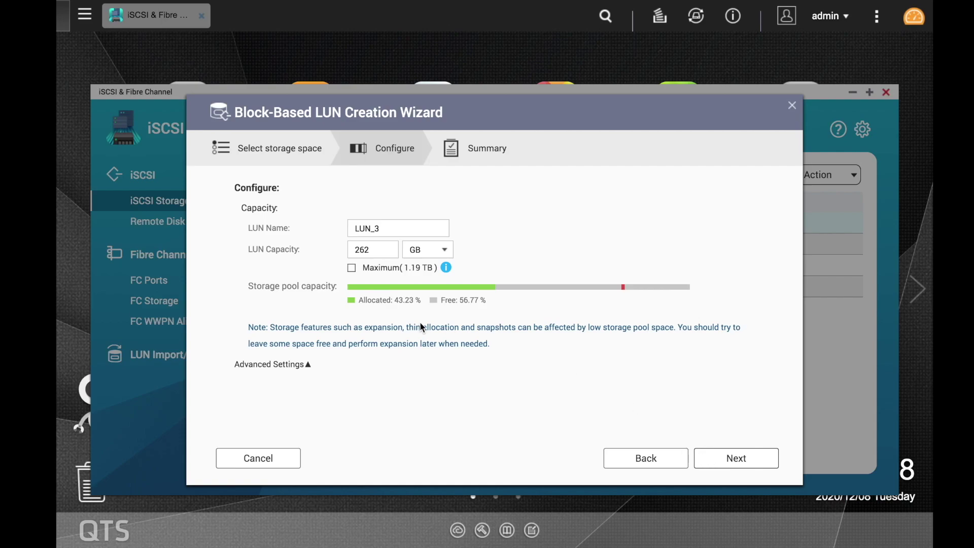
{"action": "left_click", "coordinate": [375, 249]}
{"action": "left_click_drag", "start_coordinate": [375, 250], "coordinate": [348, 251]}
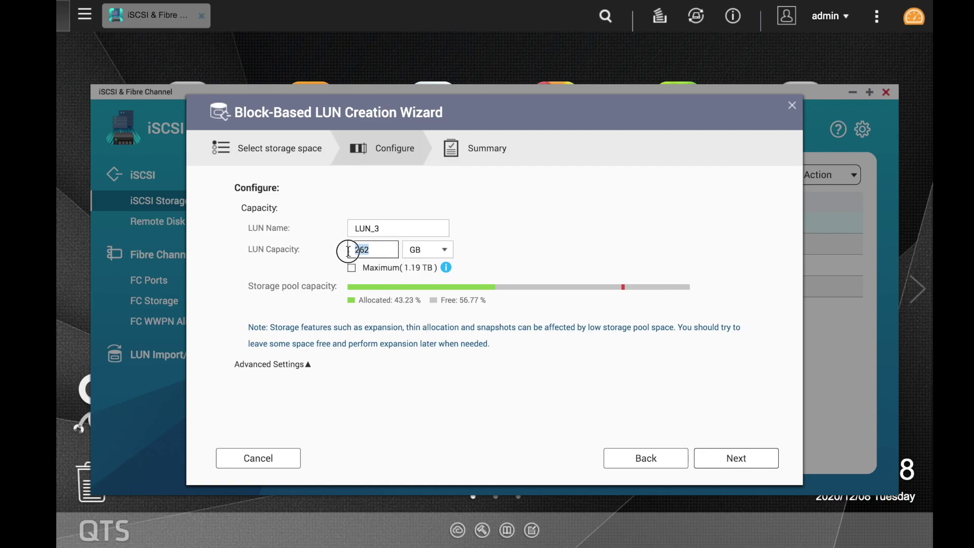
{"action": "type", "text": "100"}
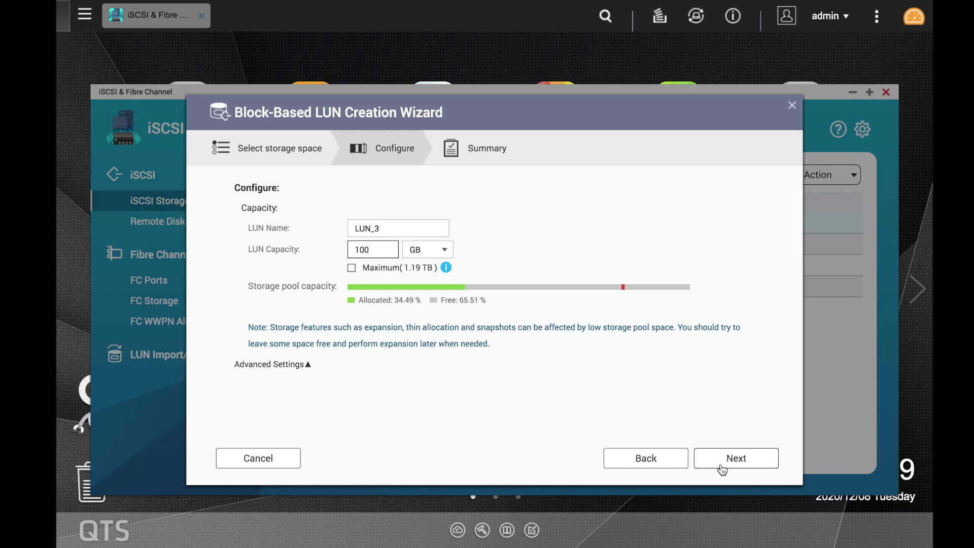
{"action": "left_click", "coordinate": [722, 470]}
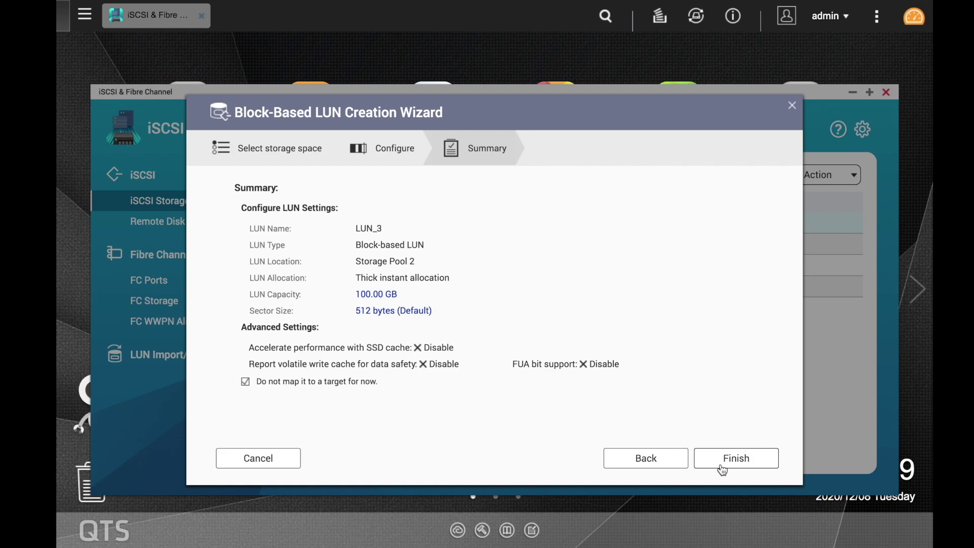
Step: Finish the wizard to create the 100.00 GB thick LUN_3
{"action": "left_click", "coordinate": [722, 470]}
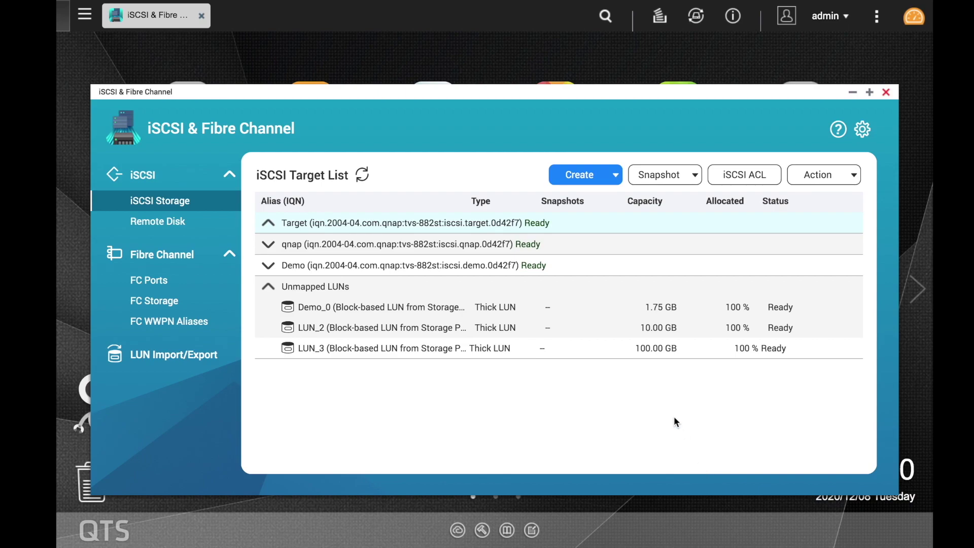
Step: Start the New iSCSI Target wizard and move to the target configuration step
{"action": "left_click", "coordinate": [598, 178]}
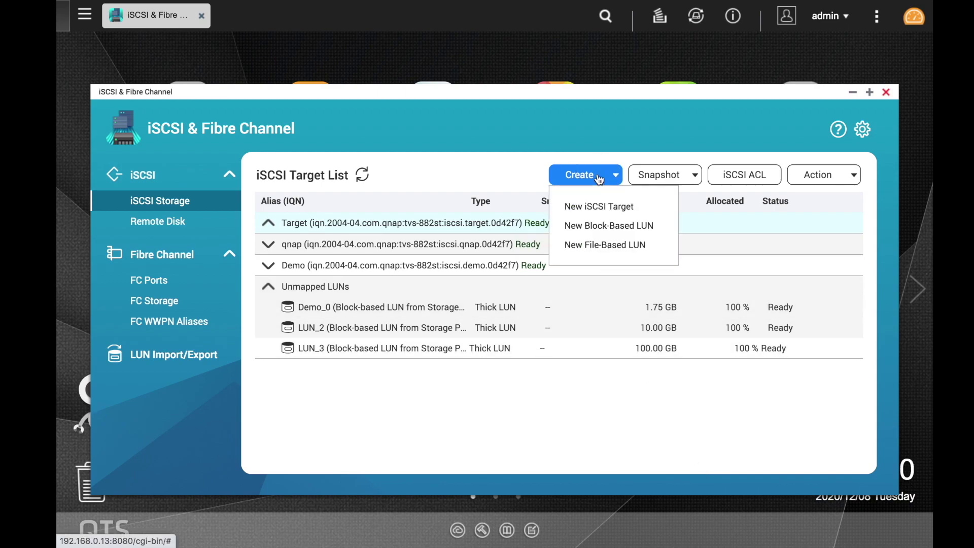
{"action": "left_click", "coordinate": [598, 206]}
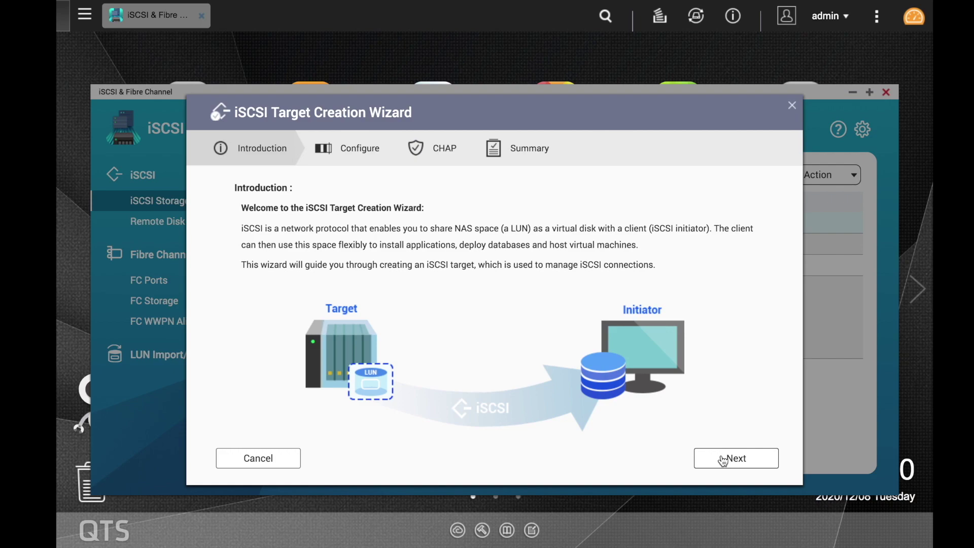
{"action": "left_click", "coordinate": [724, 461]}
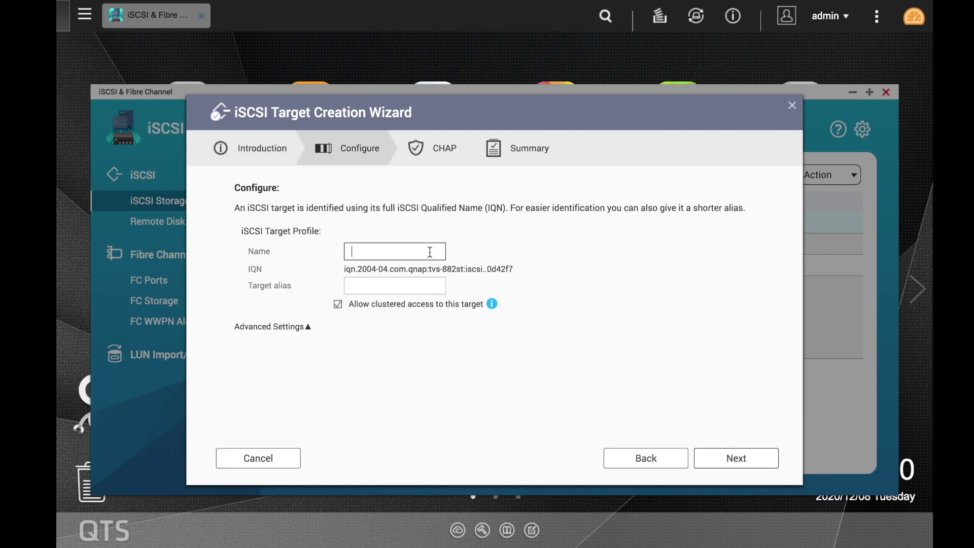
Step: Name the target QNAPCollege, alias QNAPCollege1, and enable Header Digest under Advanced Settings
{"action": "type", "text": "QNAP"}
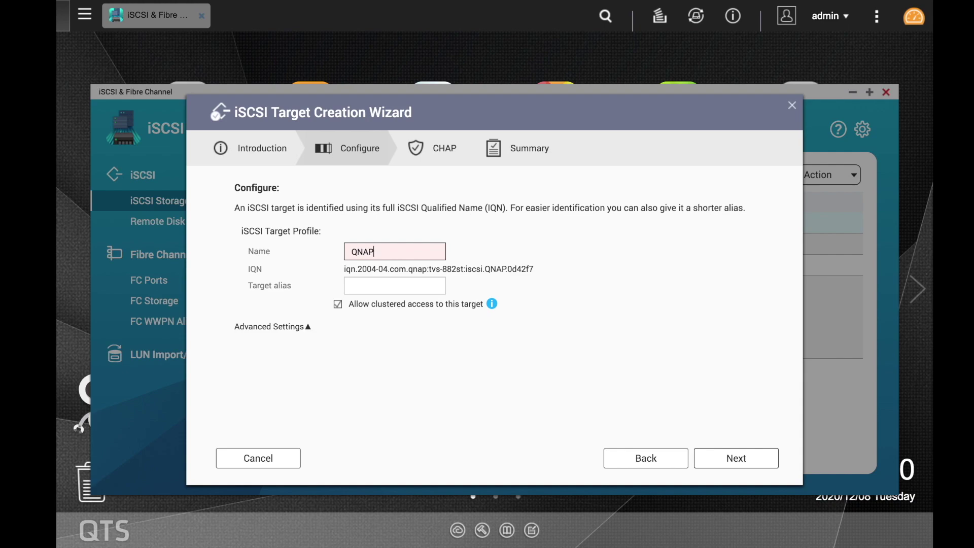
{"action": "type", "text": "College"}
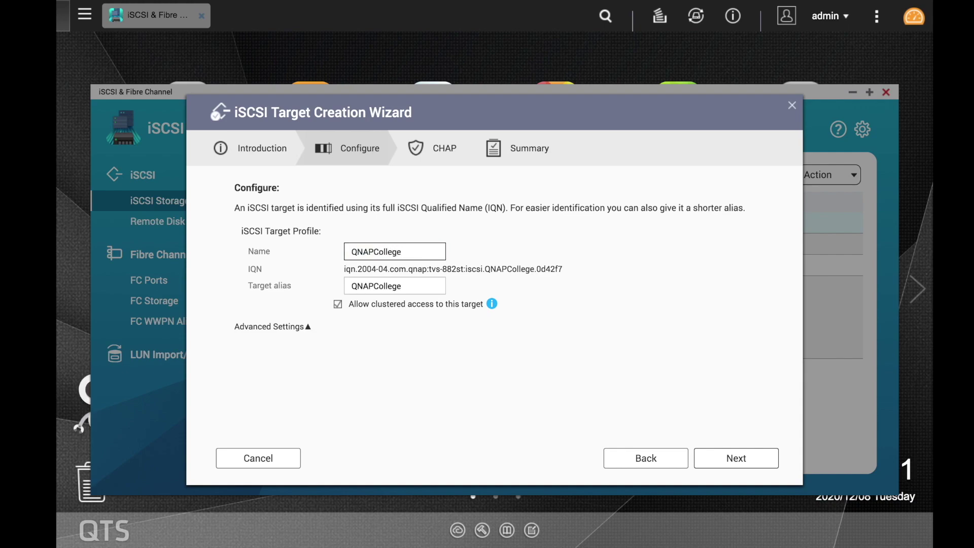
{"action": "left_click", "coordinate": [427, 287]}
{"action": "type", "text": "1"}
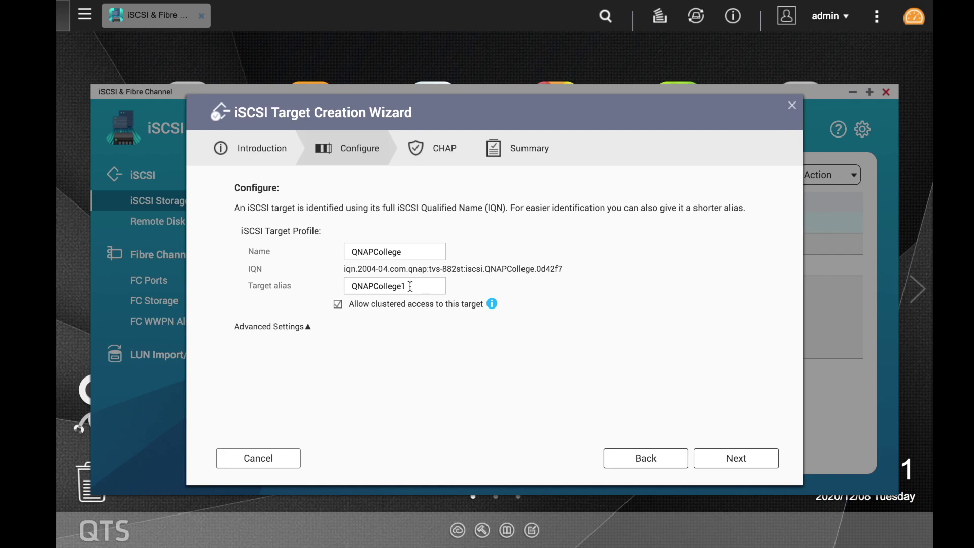
{"action": "left_click", "coordinate": [307, 327]}
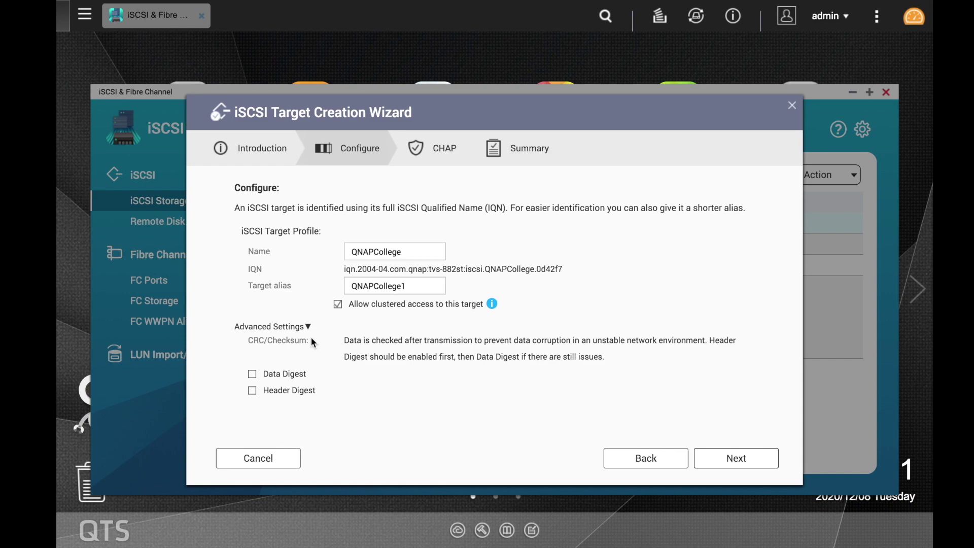
{"action": "left_click", "coordinate": [252, 391]}
{"action": "left_click", "coordinate": [733, 460]}
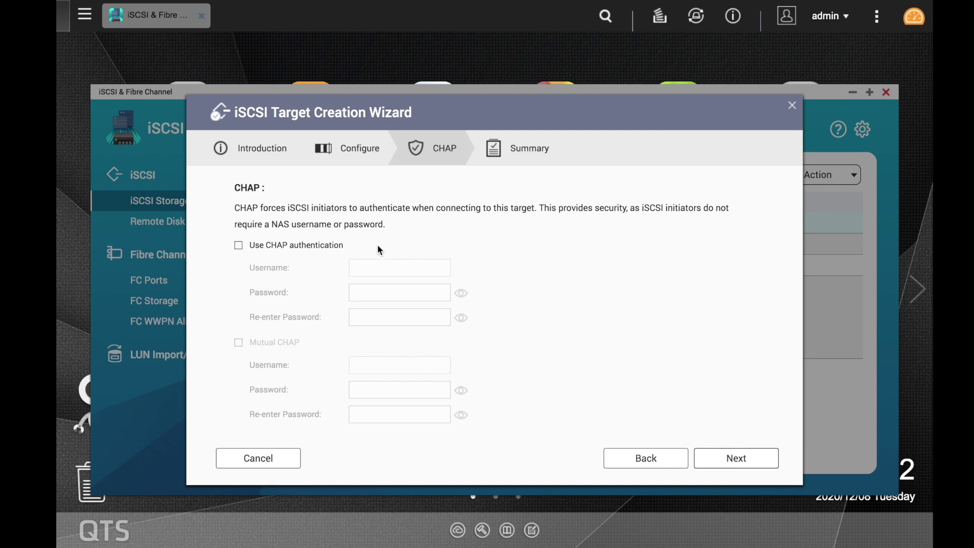
Step: Enable CHAP authentication with a username and confirmed password, then proceed to the Summary
{"action": "left_click", "coordinate": [242, 248]}
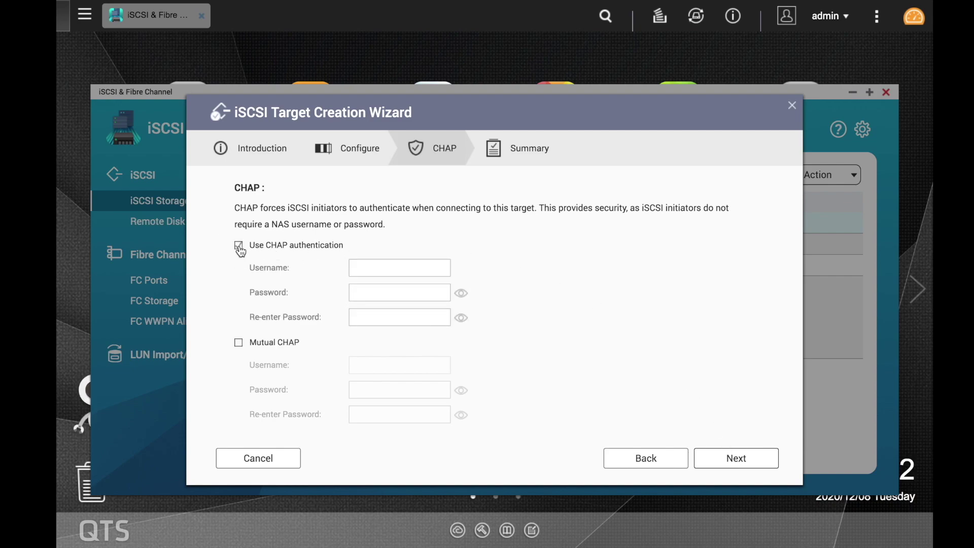
{"action": "left_click", "coordinate": [371, 265]}
{"action": "type", "text": "qnap"}
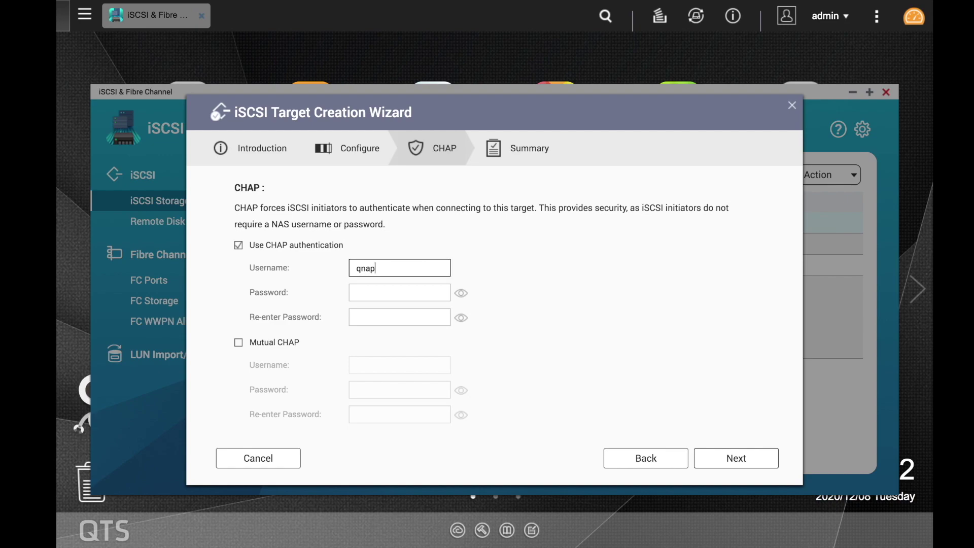
{"action": "key", "text": "Tab"}
{"action": "type", "text": "••••••••"}
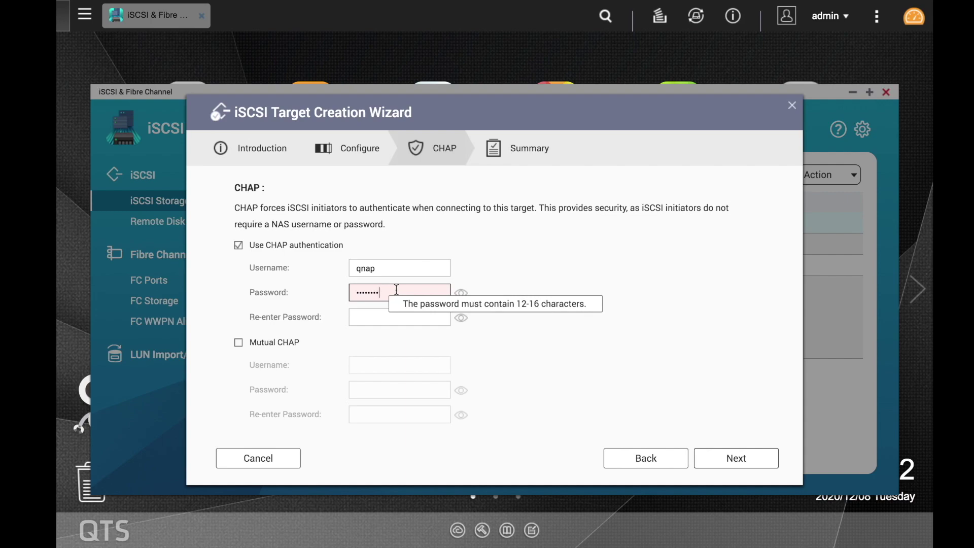
{"action": "type", "text": "•••"}
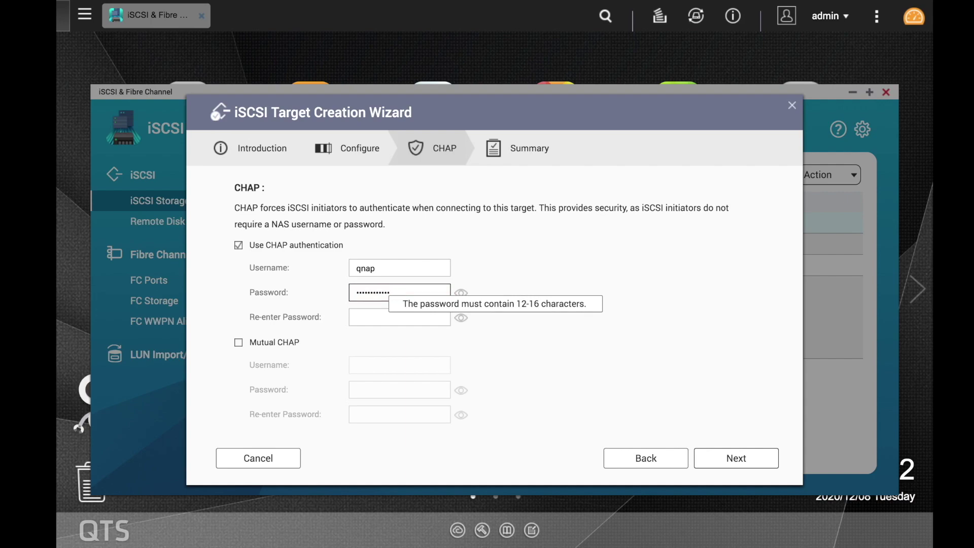
{"action": "left_click", "coordinate": [382, 311]}
{"action": "type", "text": "••••••••••"}
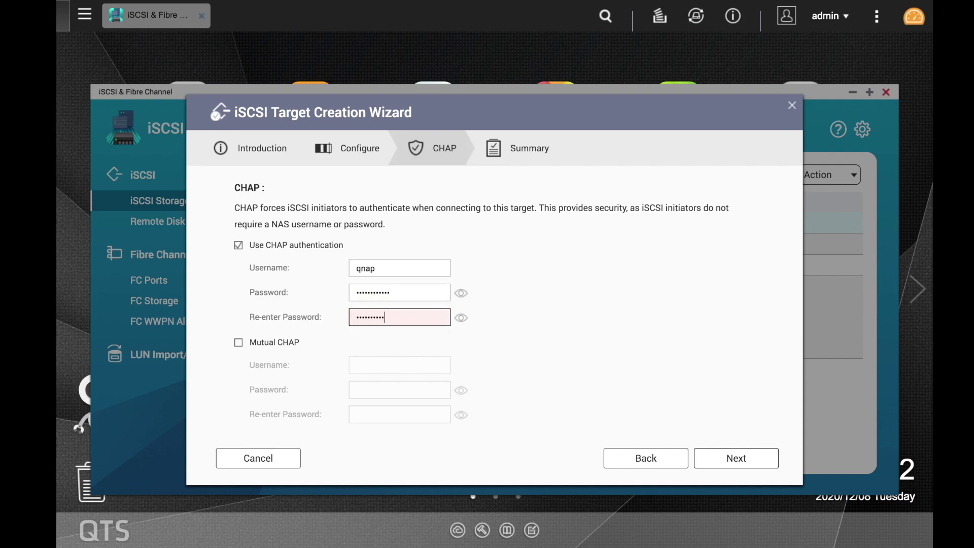
{"action": "type", "text": "••"}
{"action": "left_click", "coordinate": [730, 459]}
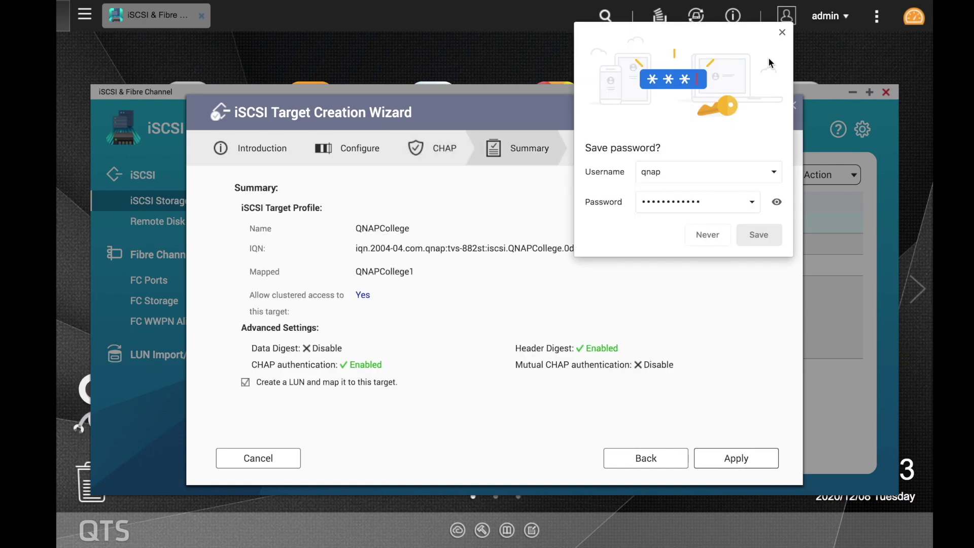
Step: Dismiss the save-password popup, apply to create the target, and close the leftover LUN wizard
{"action": "left_click", "coordinate": [782, 33]}
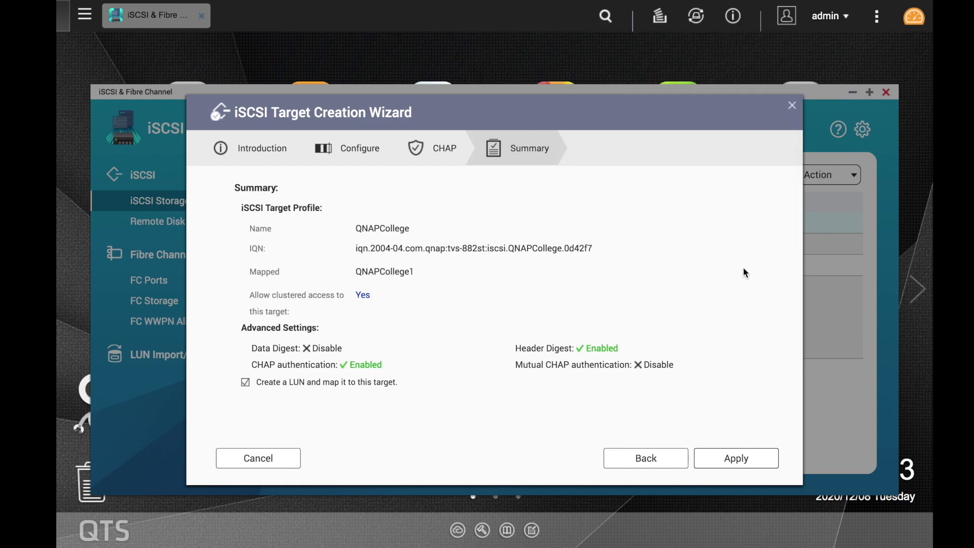
{"action": "left_click", "coordinate": [734, 458]}
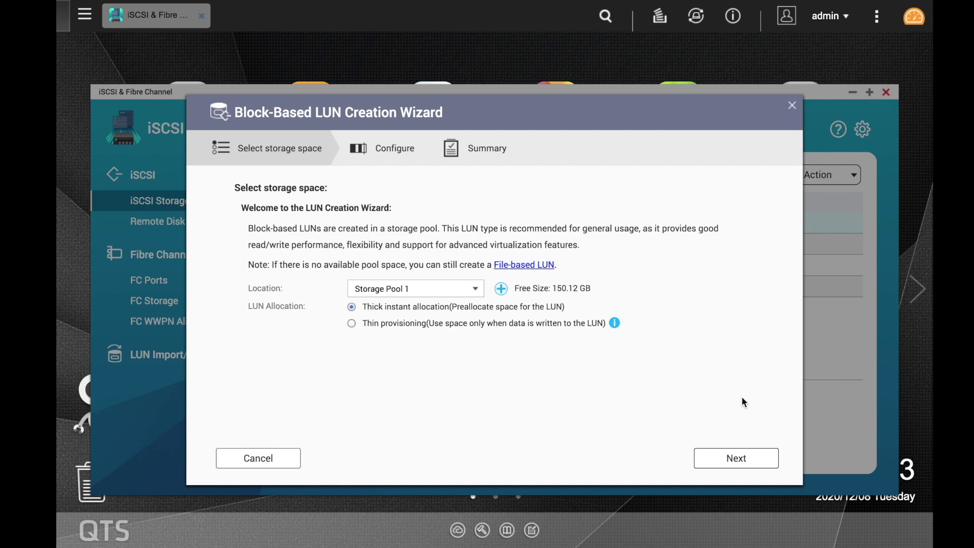
{"action": "left_click", "coordinate": [792, 105]}
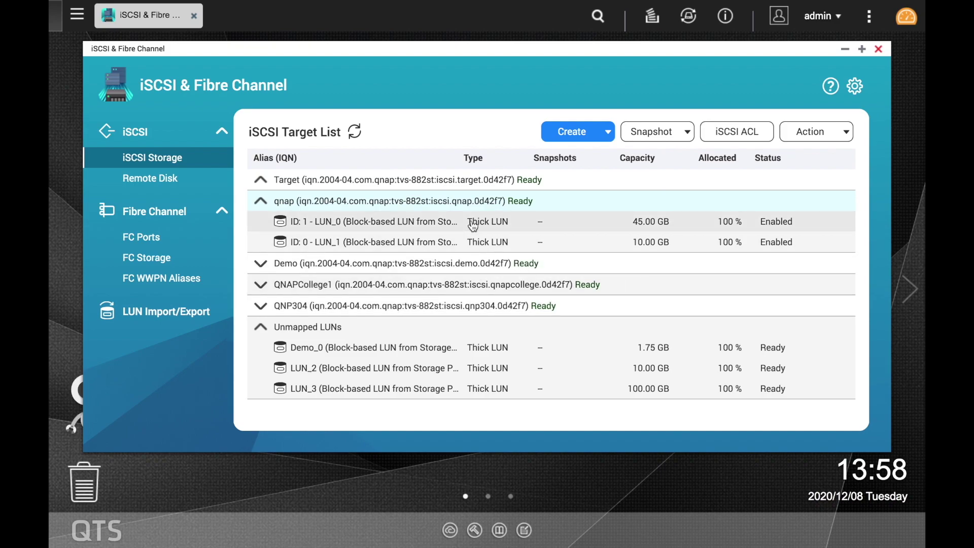
Step: Map LUN_3 to the QNP304 iSCSI target with the LUN enabled
{"action": "left_click", "coordinate": [802, 138]}
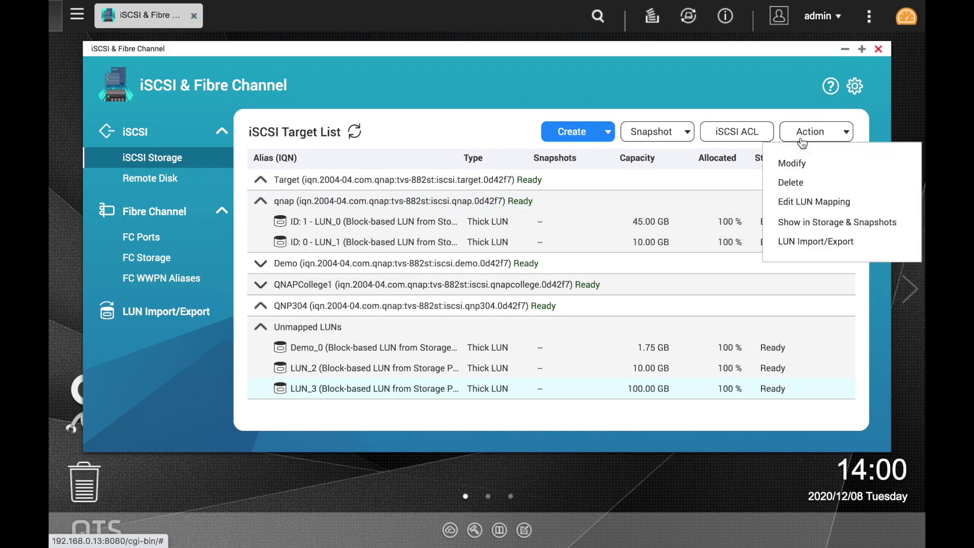
{"action": "left_click", "coordinate": [802, 202]}
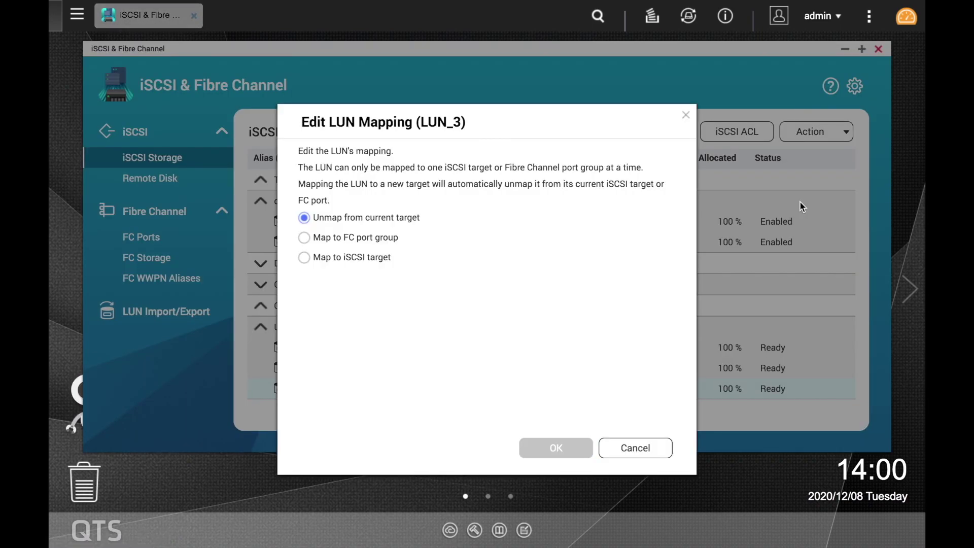
{"action": "left_click", "coordinate": [304, 258]}
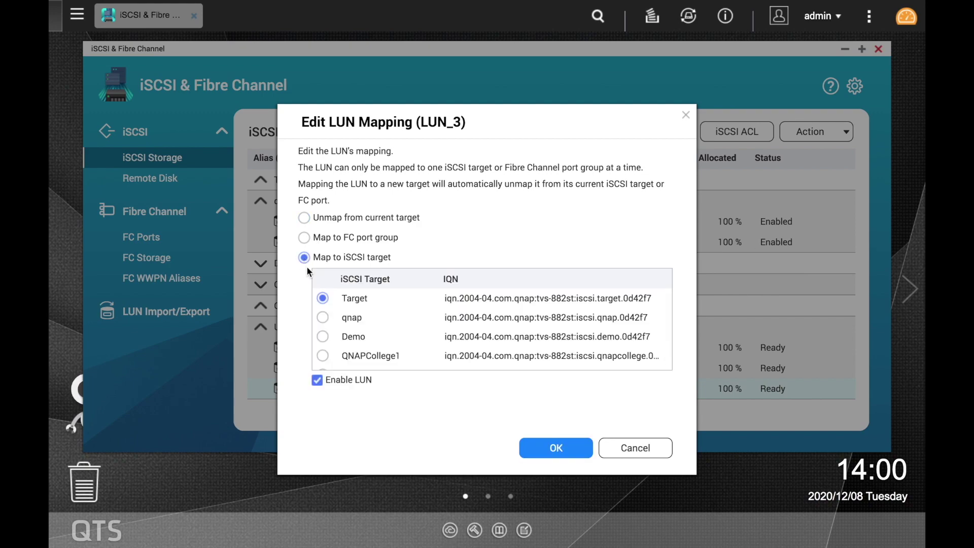
{"action": "scroll", "coordinate": [324, 317], "scroll_direction": "down", "scroll_amount": 1}
{"action": "scroll", "coordinate": [327, 320], "scroll_direction": "down", "scroll_amount": 2}
{"action": "left_click", "coordinate": [322, 339]}
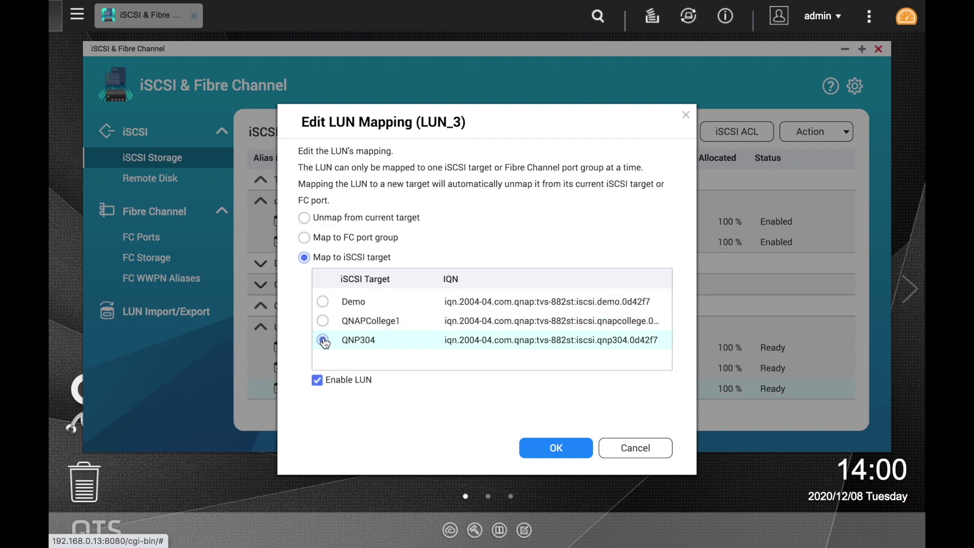
{"action": "left_click", "coordinate": [538, 457]}
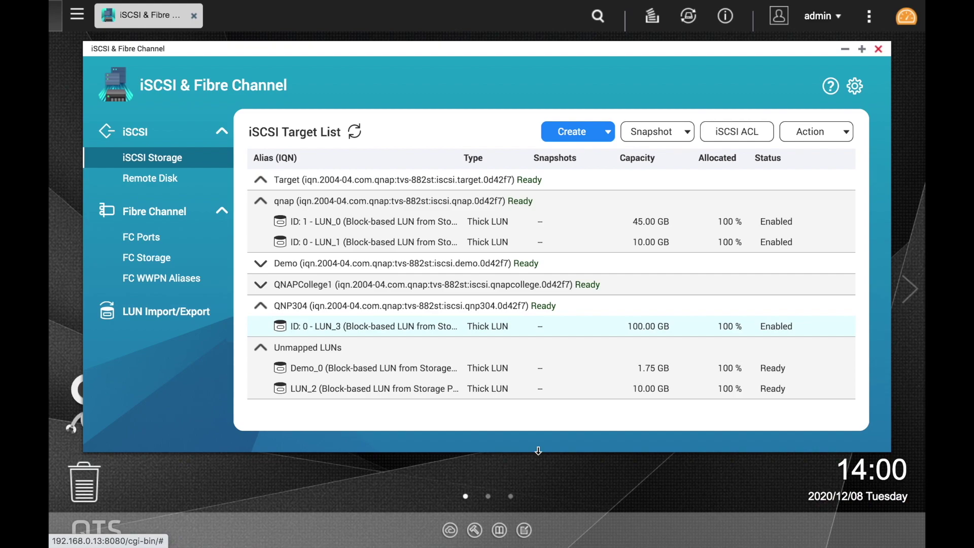
{"action": "mouse_move", "coordinate": [720, 545]}
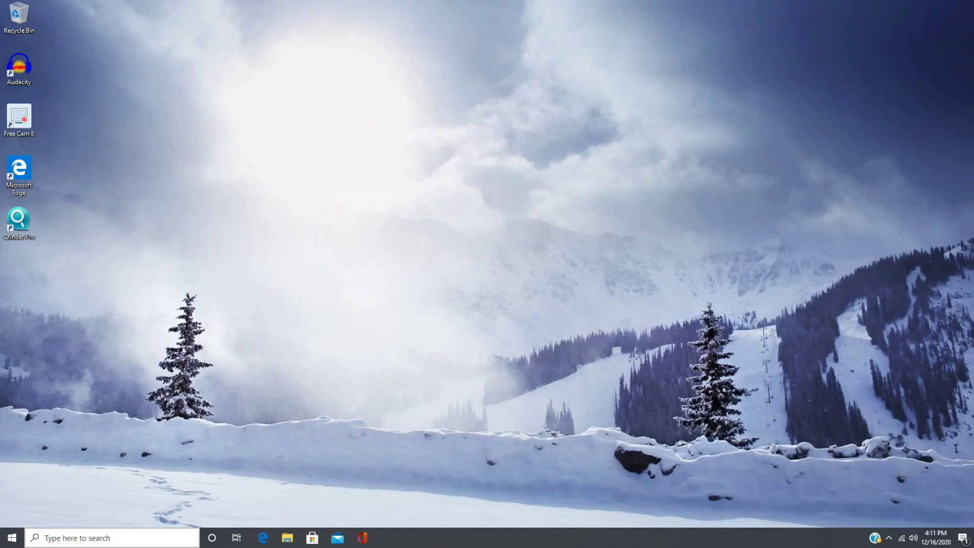
Step: Search 'is' from the Windows taskbar and launch iSCSI Initiator
{"action": "left_click", "coordinate": [55, 537]}
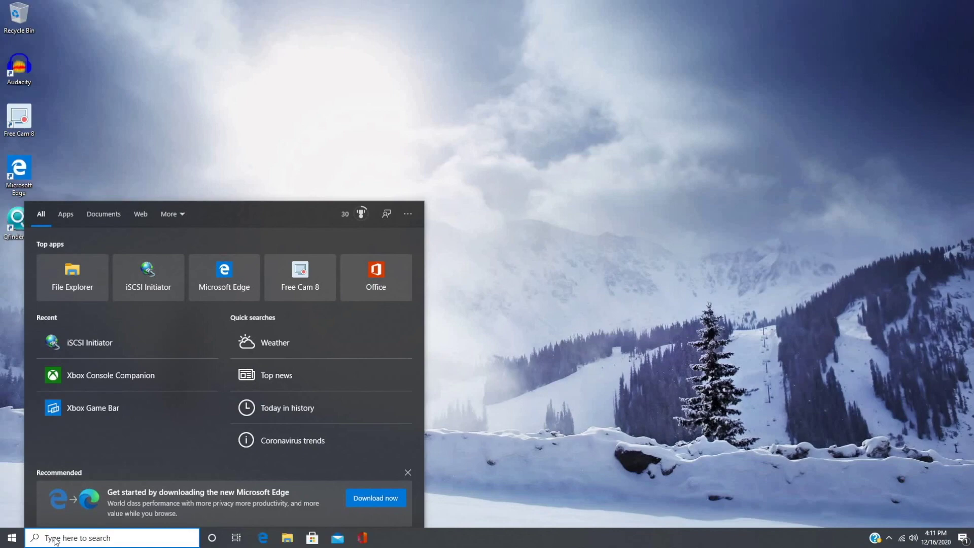
{"action": "type", "text": "is"}
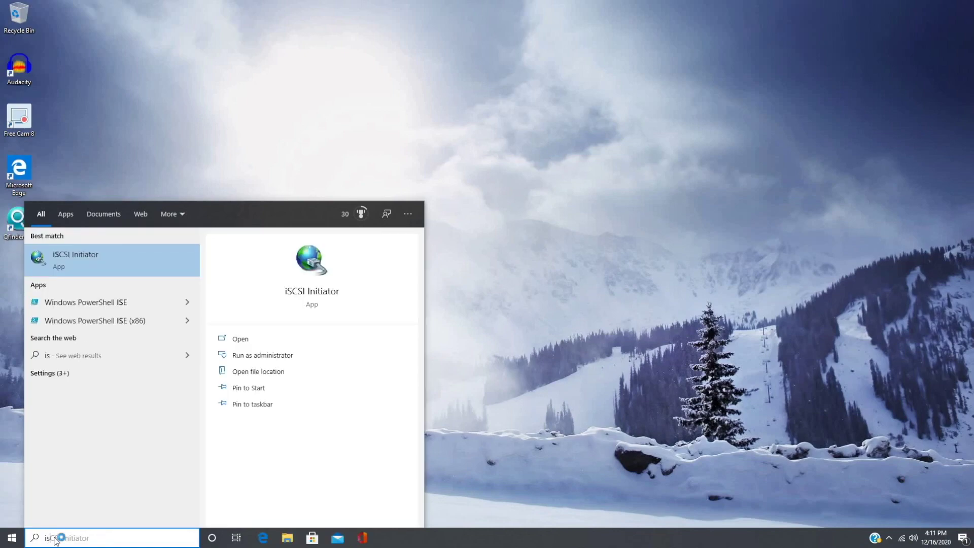
{"action": "left_click", "coordinate": [241, 340]}
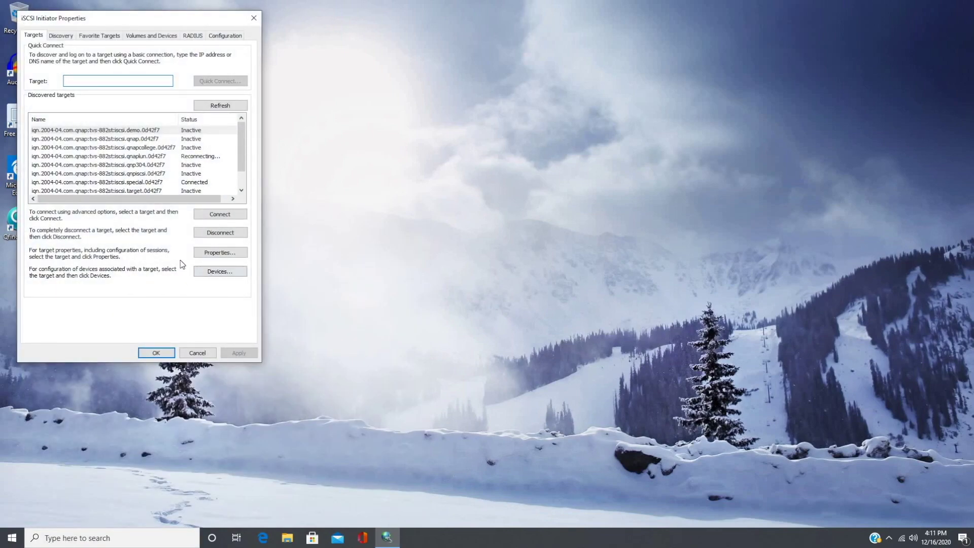
Step: Select the discovered qnpiscsi target and connect to it
{"action": "left_click", "coordinate": [152, 174]}
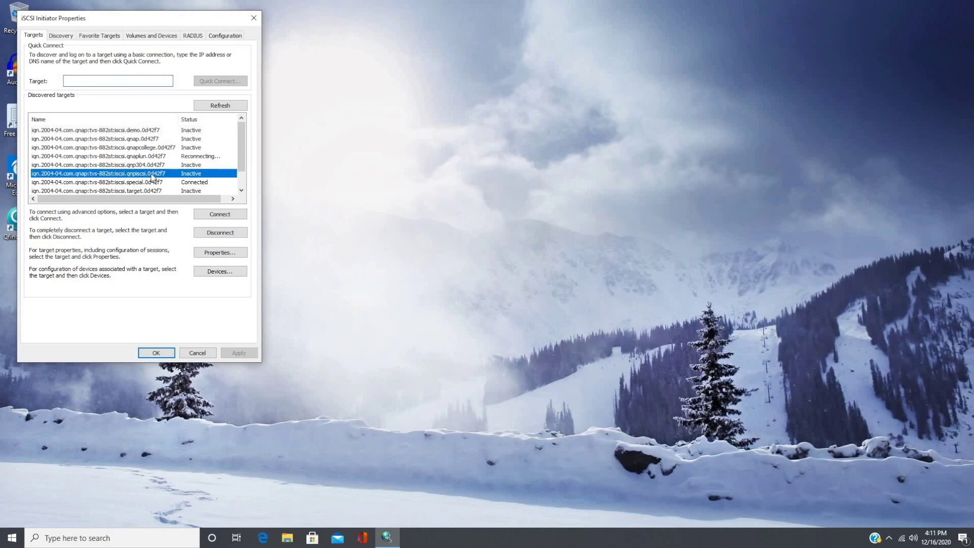
{"action": "left_click", "coordinate": [202, 215]}
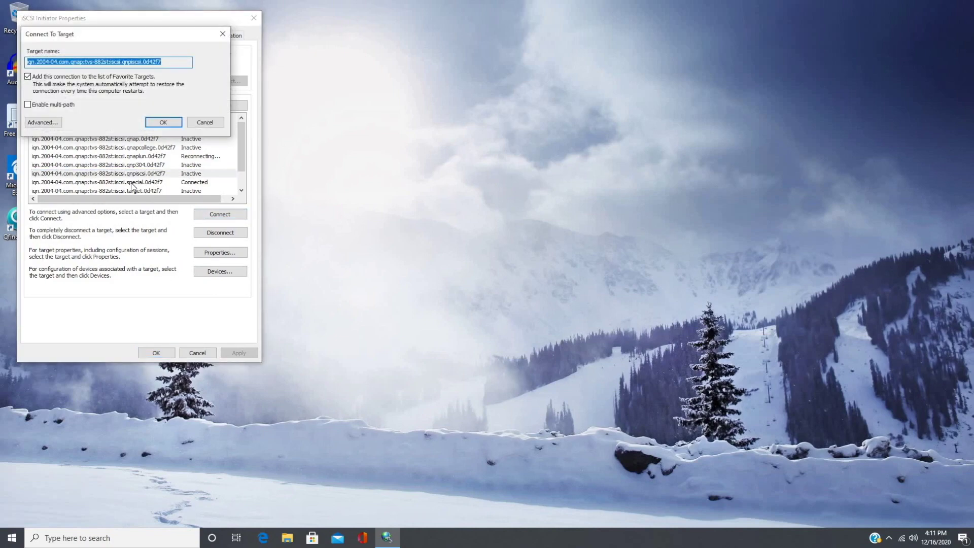
Step: Connect to the qnpiscsi target with CHAP log on, using name 'QNP304iSCSI' and the target secret
{"action": "left_click", "coordinate": [50, 122]}
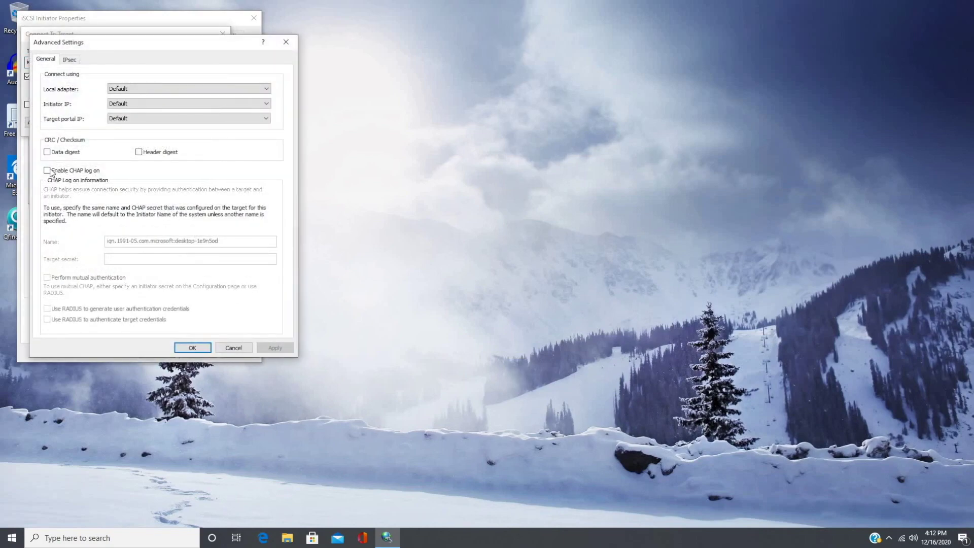
{"action": "left_click", "coordinate": [47, 171]}
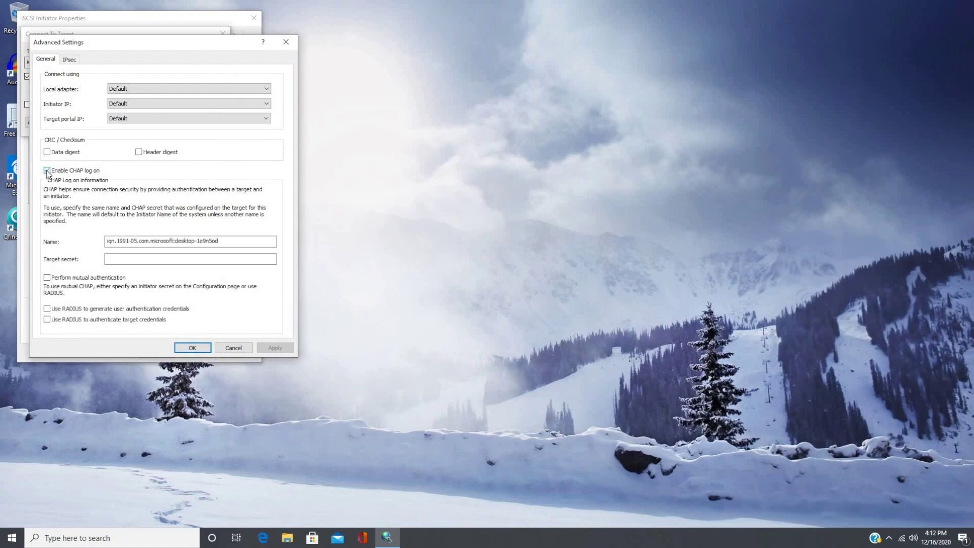
{"action": "left_click_drag", "start_coordinate": [122, 241], "coordinate": [107, 241]}
{"action": "left_click_drag", "start_coordinate": [218, 241], "coordinate": [107, 241]}
{"action": "type", "text": "QNP304iSCSI"}
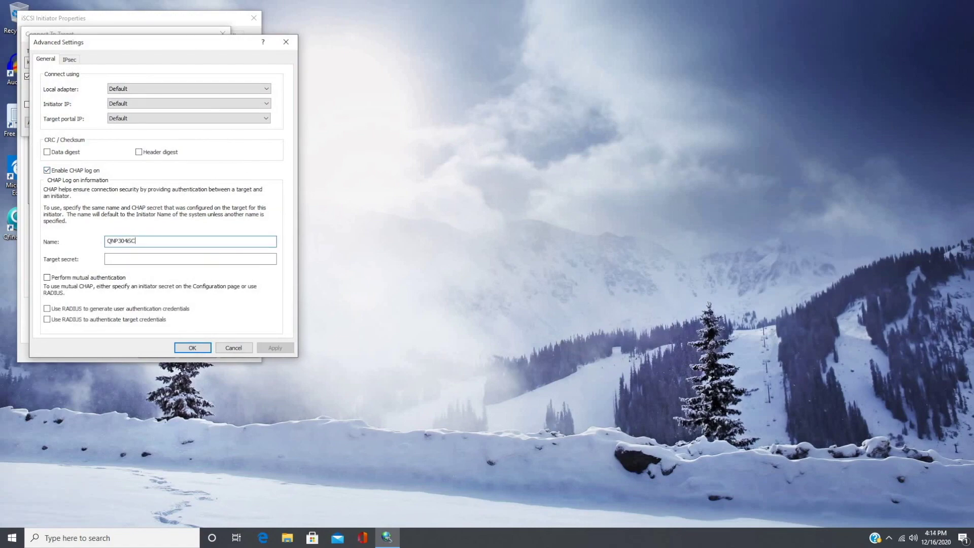
{"action": "key", "text": "Tab"}
{"action": "type", "text": "************"}
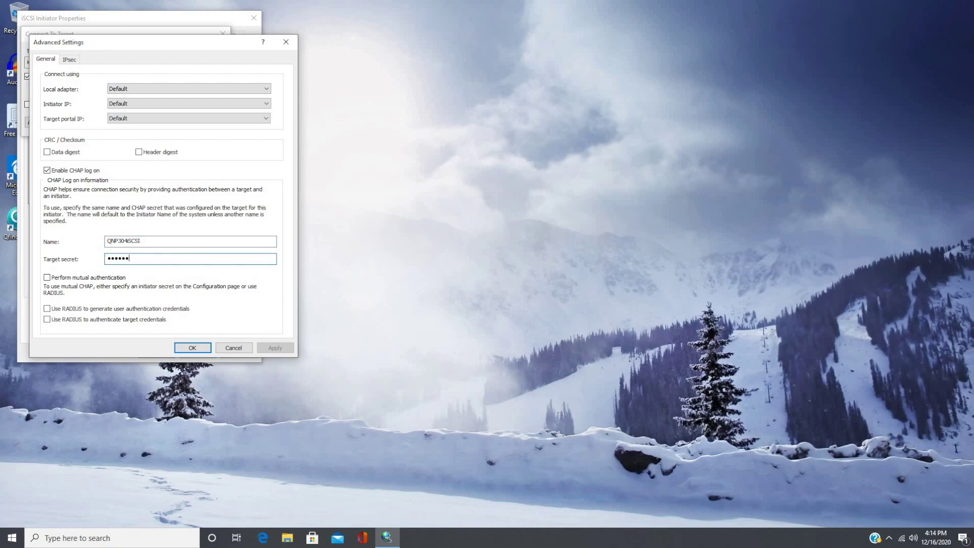
{"action": "left_click", "coordinate": [187, 349]}
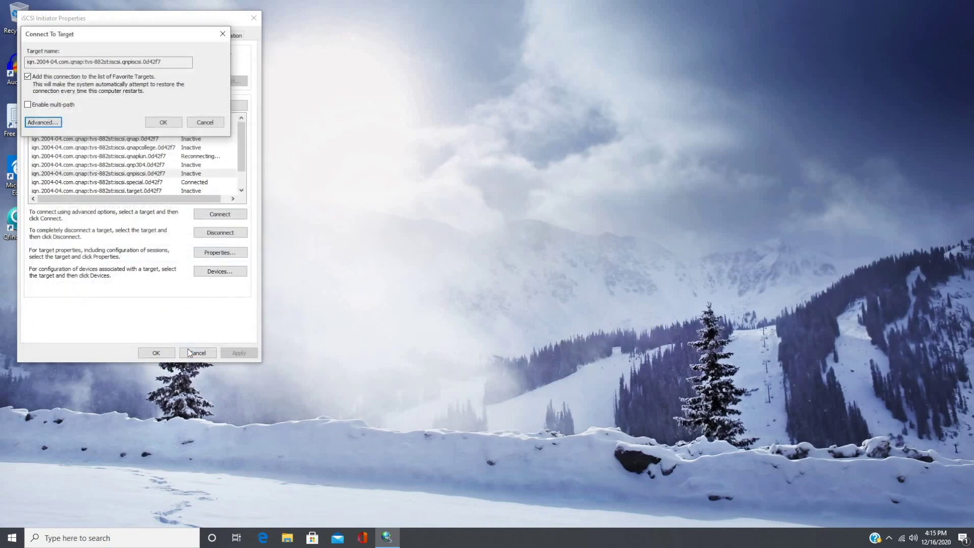
{"action": "left_click", "coordinate": [169, 121]}
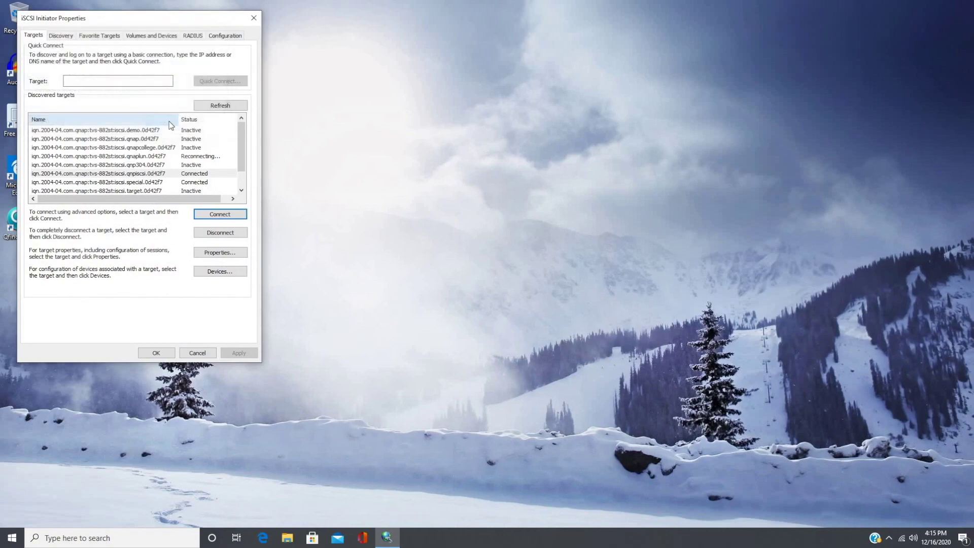